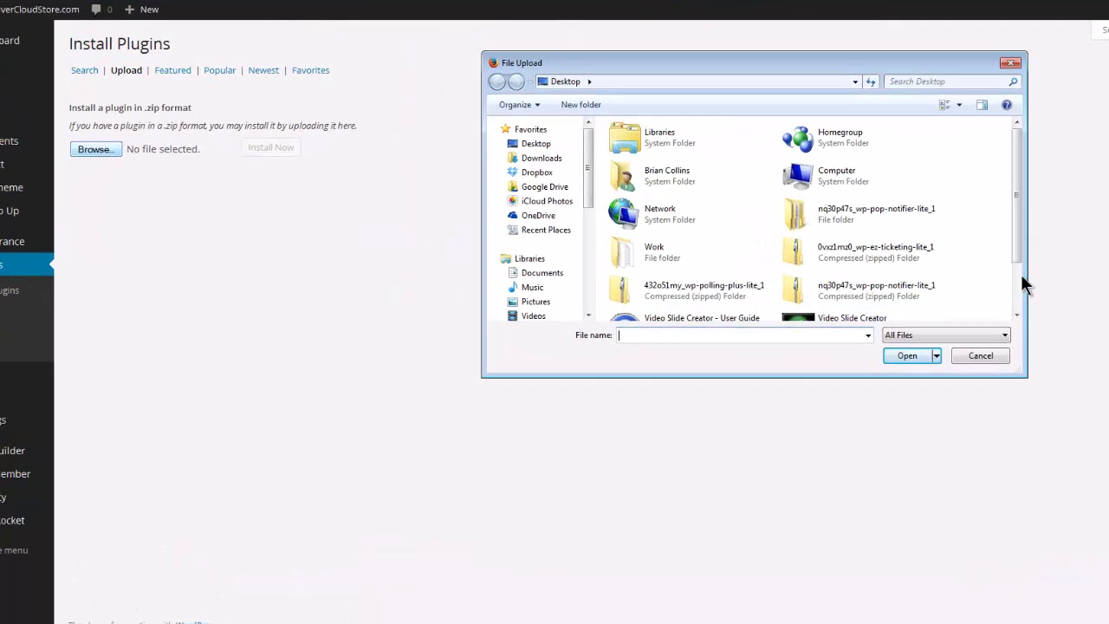
# - Choose wp-pop-notifier-lite.zip from the wp-pop-notifier-lite.1.0 folder inside nq30p47s_wp-pop-notifier-lite_1 as the plugin file to upload
pyautogui.doubleClick(779, 249)
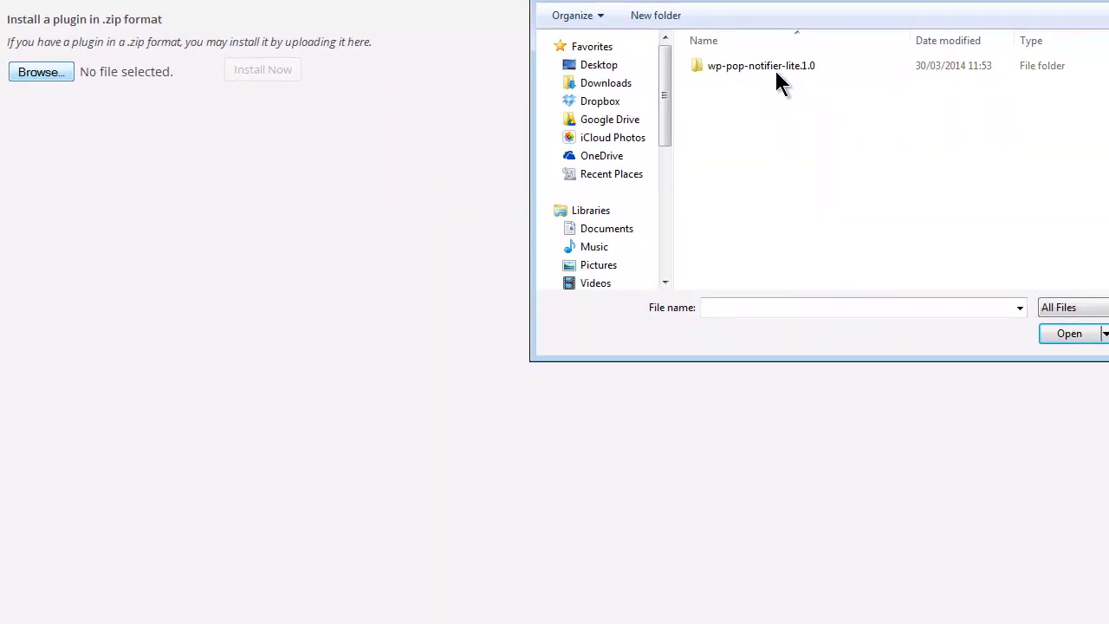
pyautogui.doubleClick(773, 67)
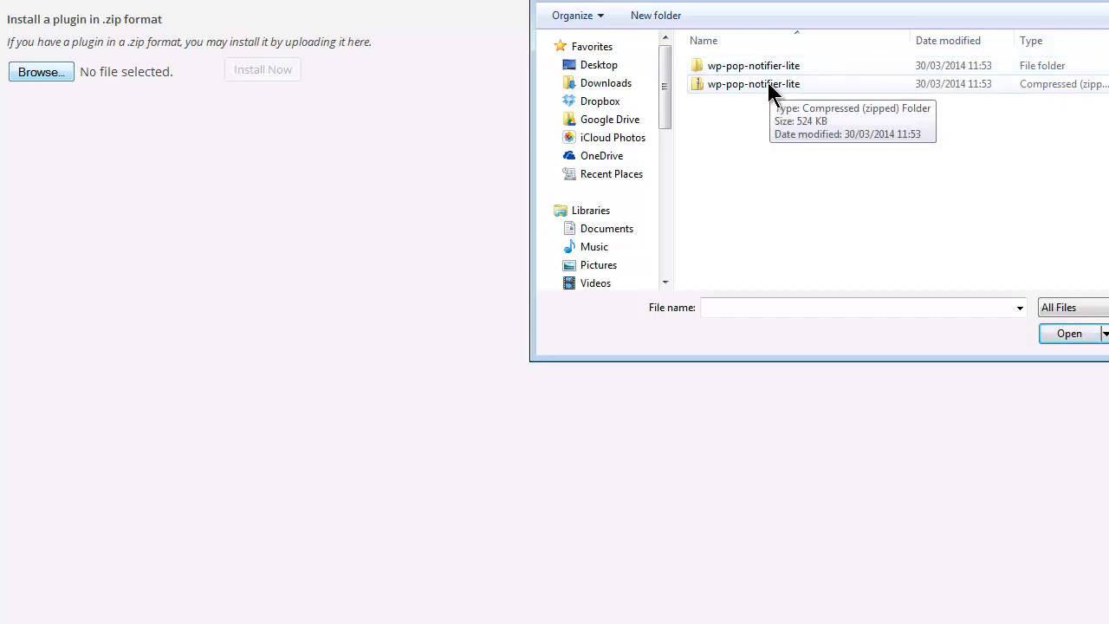
pyautogui.doubleClick(769, 84)
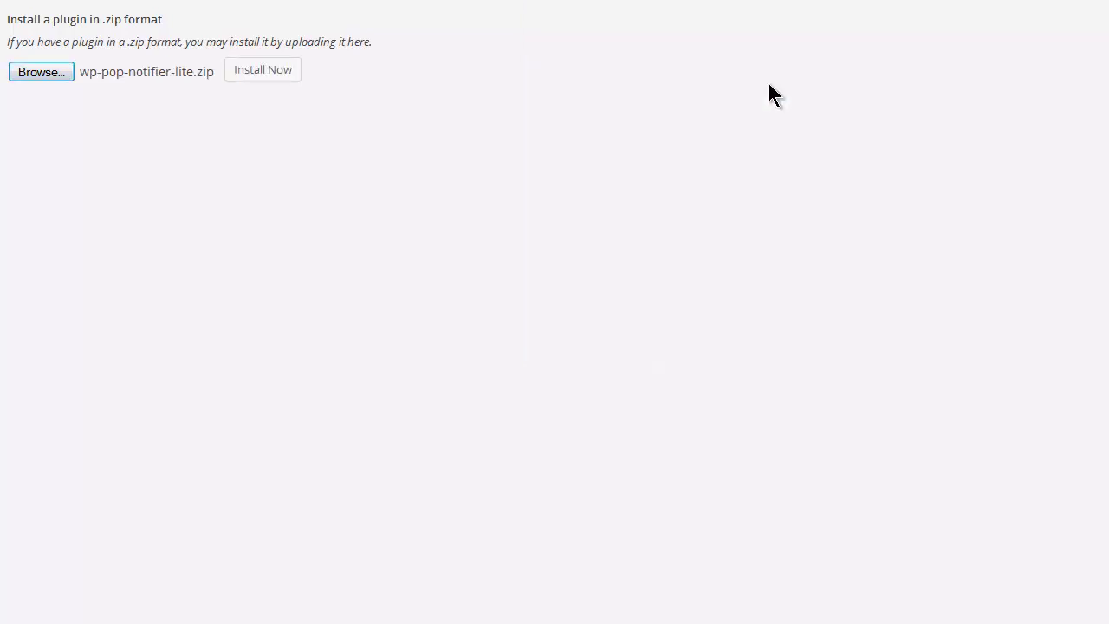
# - Install the chosen wp-pop-notifier-lite.zip plugin and activate it
pyautogui.click(253, 73)
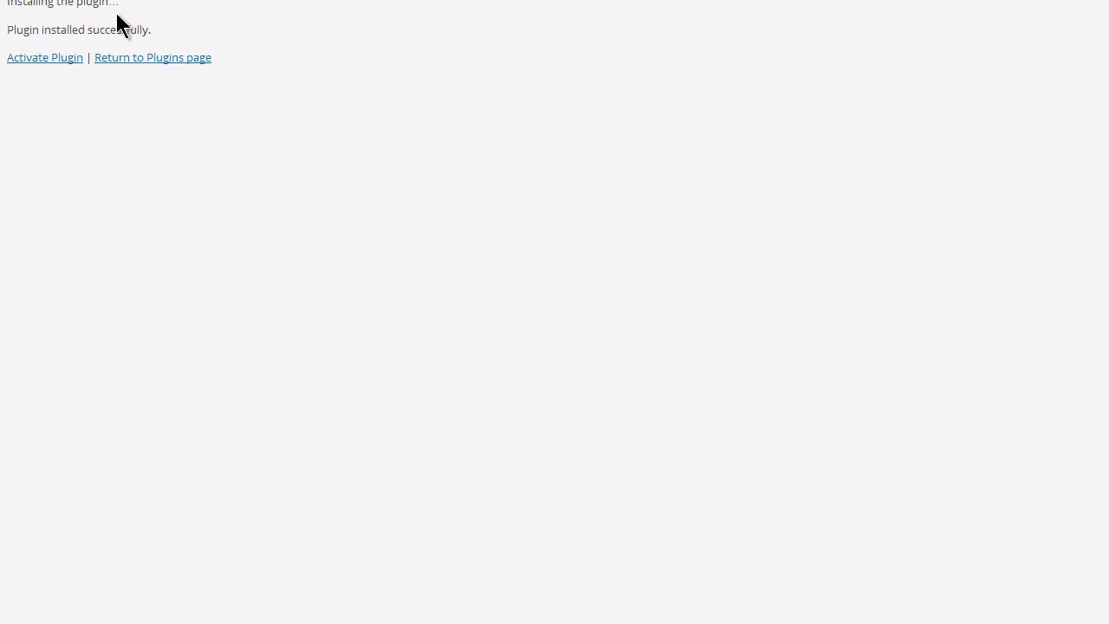
pyautogui.click(57, 63)
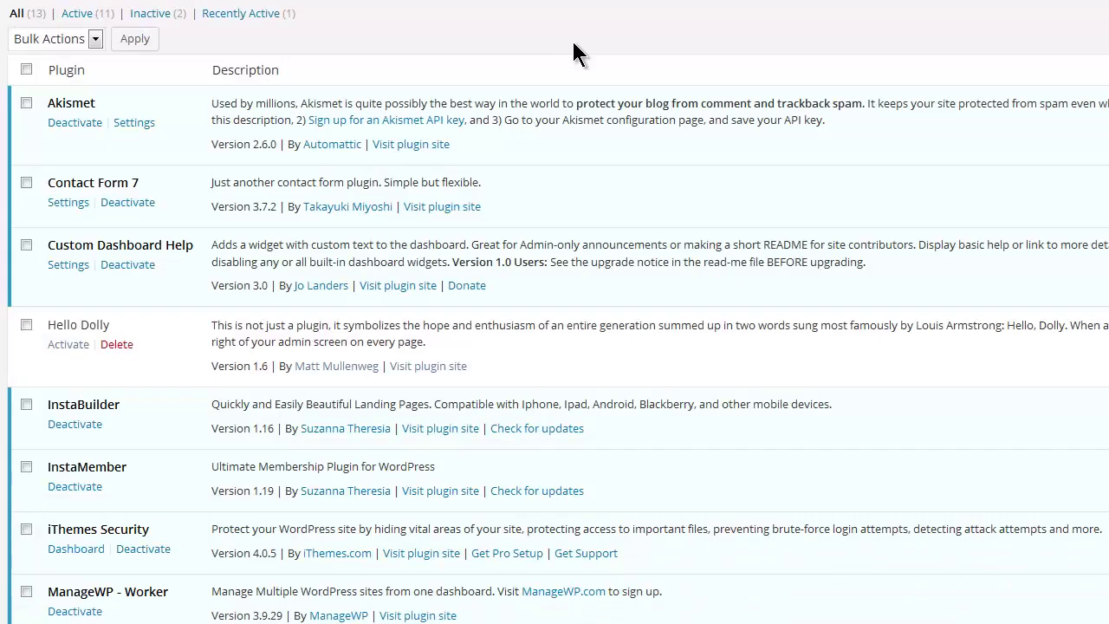
# - Go to the WP Pop Notifier – Lite notices overview and start adding a new notice
pyautogui.scroll(1, 525, 114)
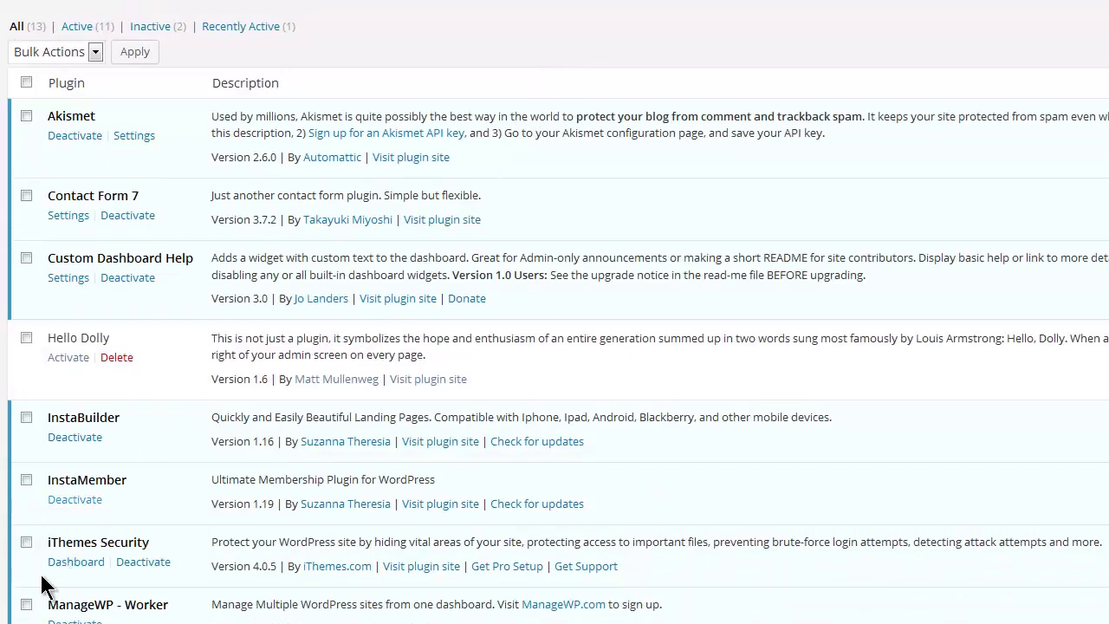
pyautogui.moveTo(4, 586)
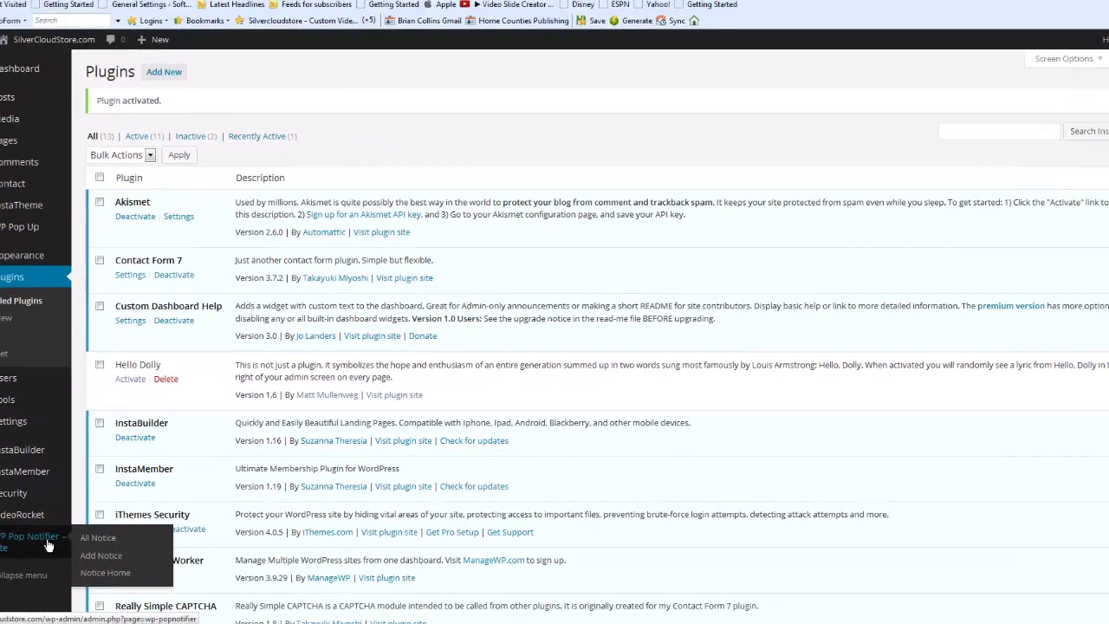
pyautogui.click(71, 535)
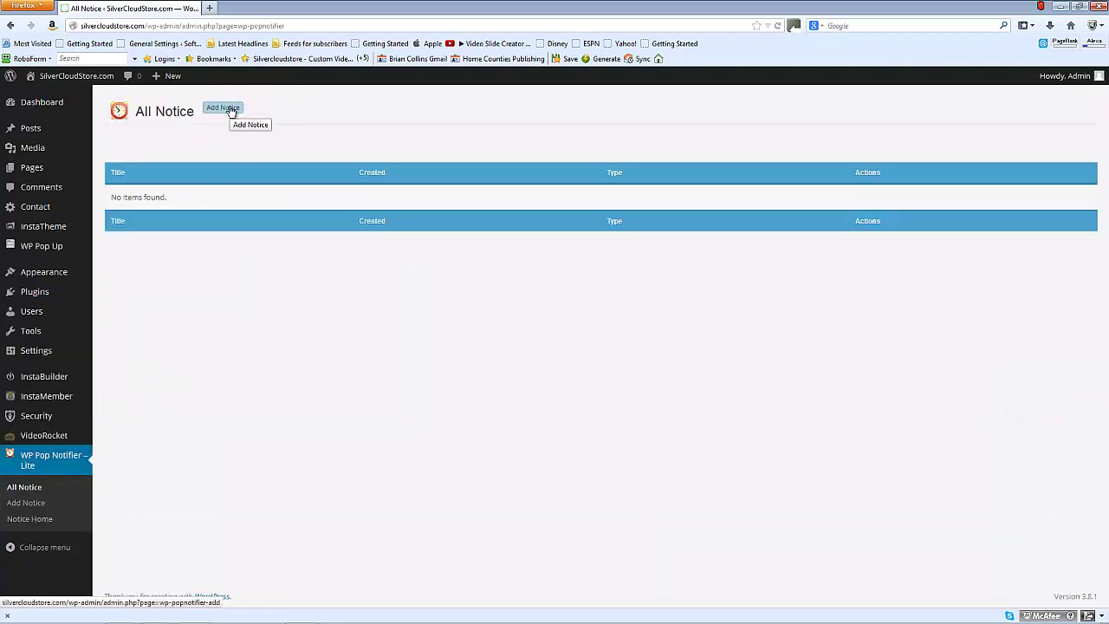
pyautogui.click(23, 506)
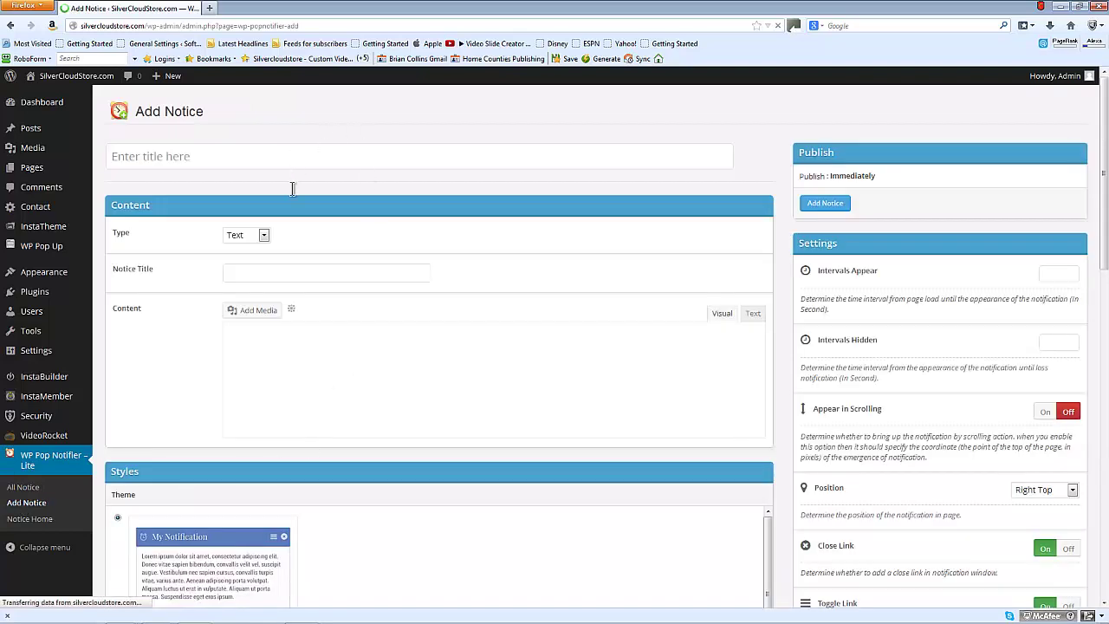
# - Examine the new notice's available content types, its Notice Title field and its content editor
pyautogui.click(263, 237)
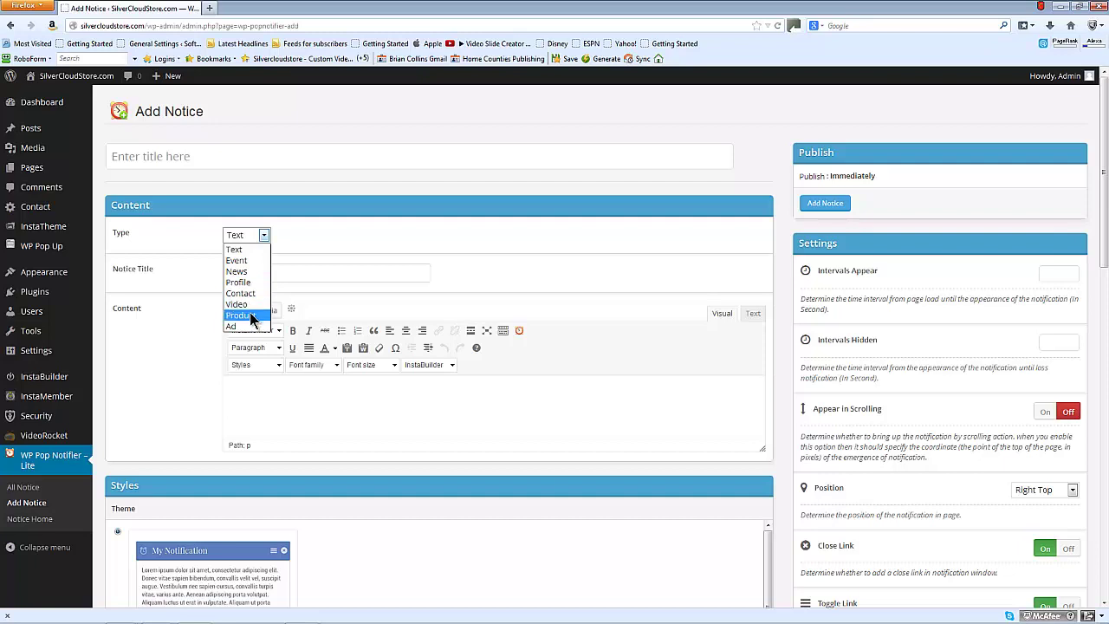
pyautogui.click(177, 327)
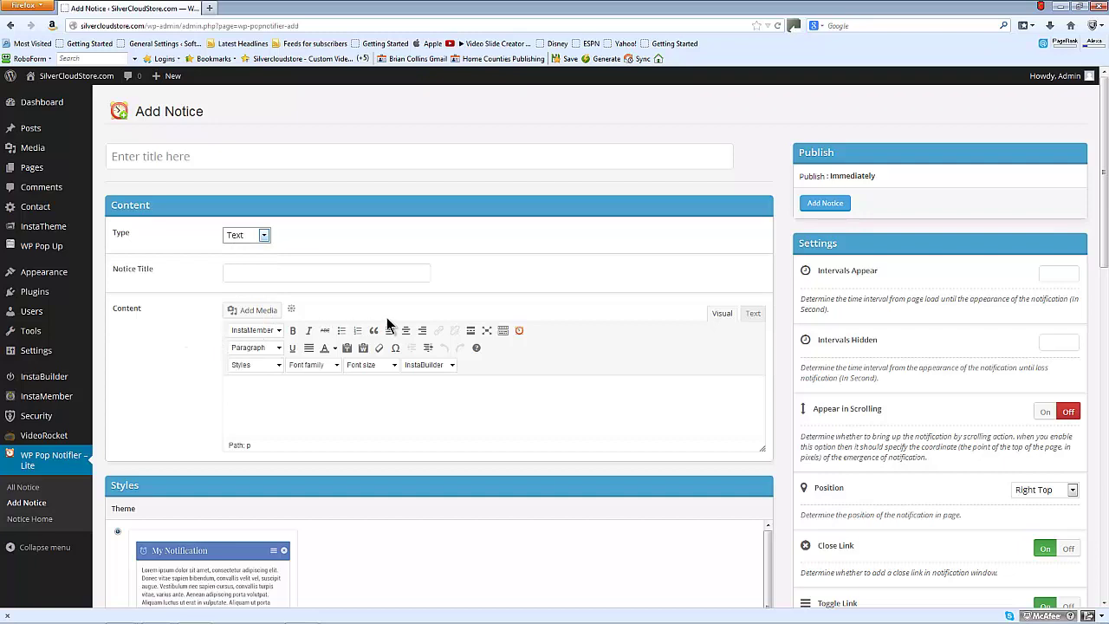
pyautogui.click(317, 269)
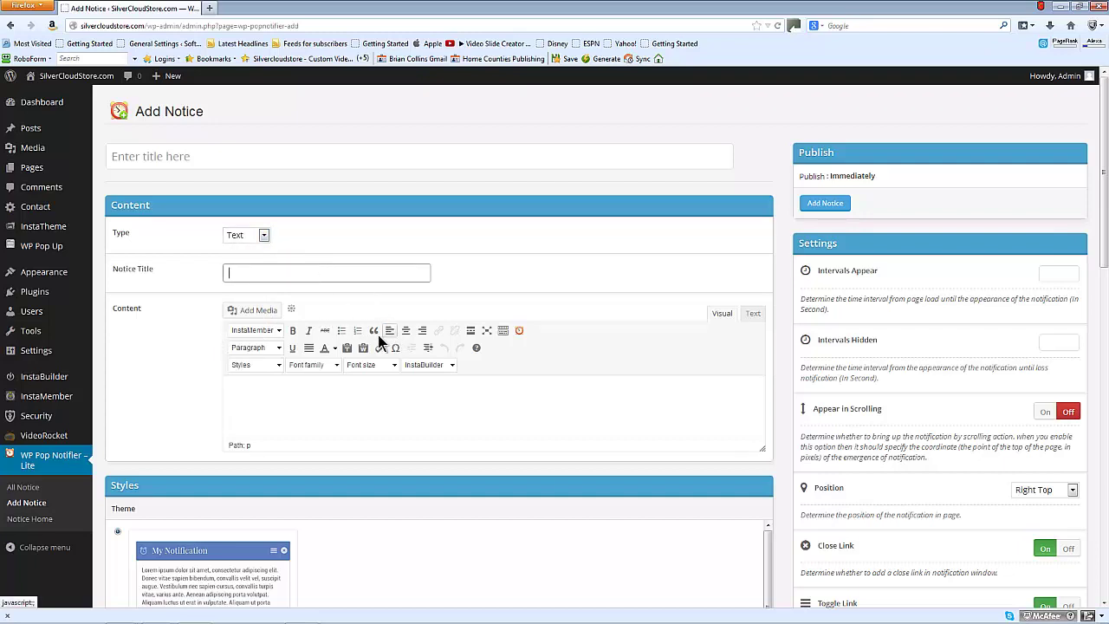
pyautogui.click(262, 389)
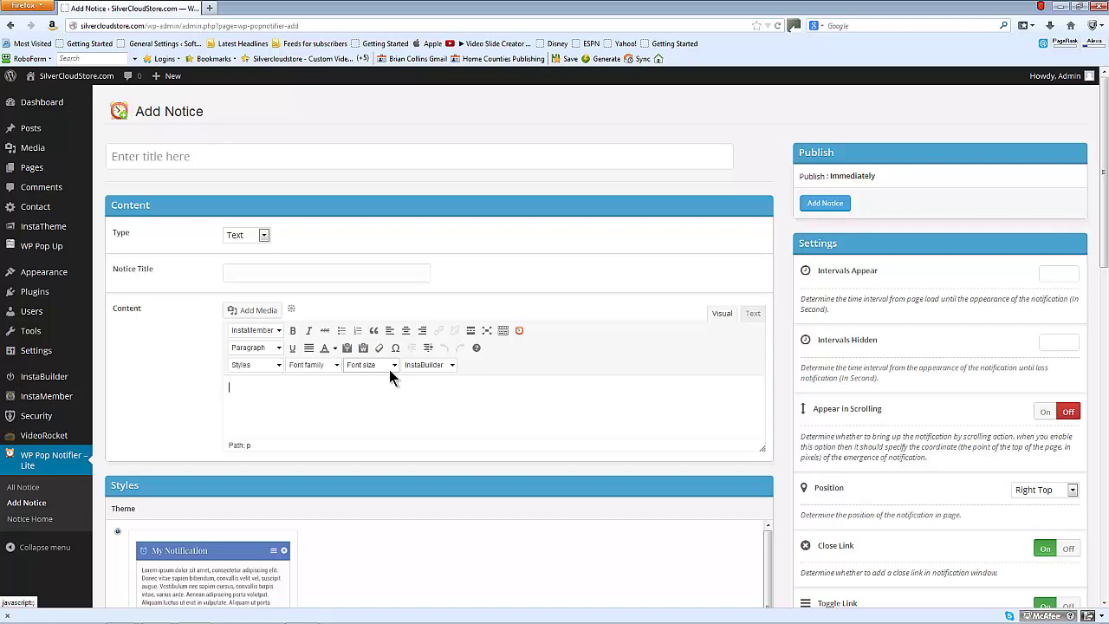
# - Review the notice's theme and general style options, including the choices for Shadow and Border Radius
pyautogui.scroll(-4, 389, 371)
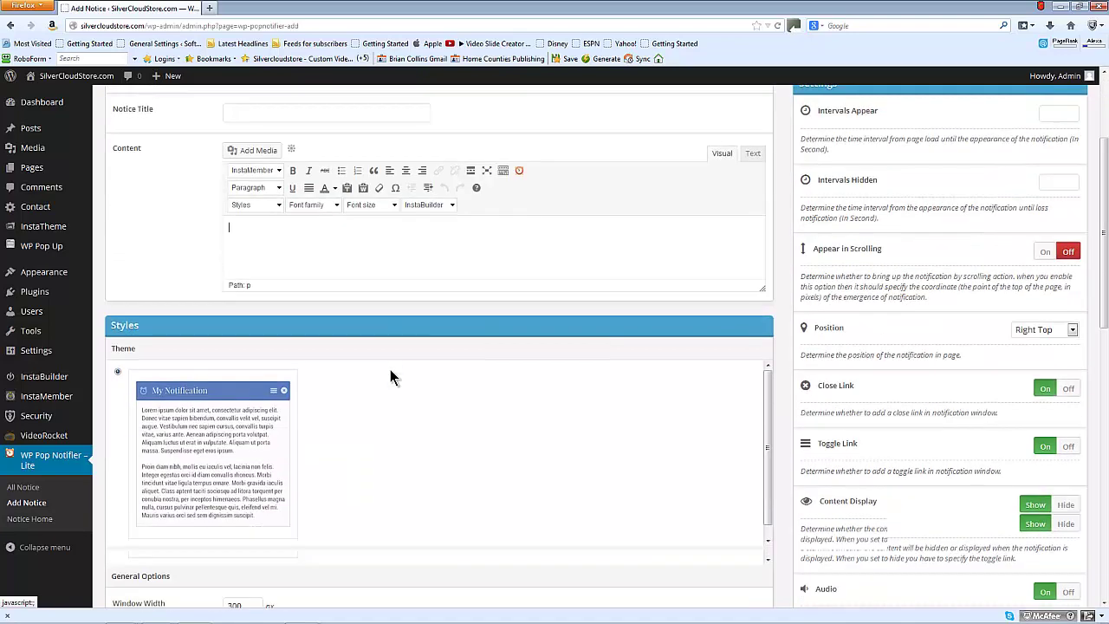
pyautogui.scroll(-1, 338, 355)
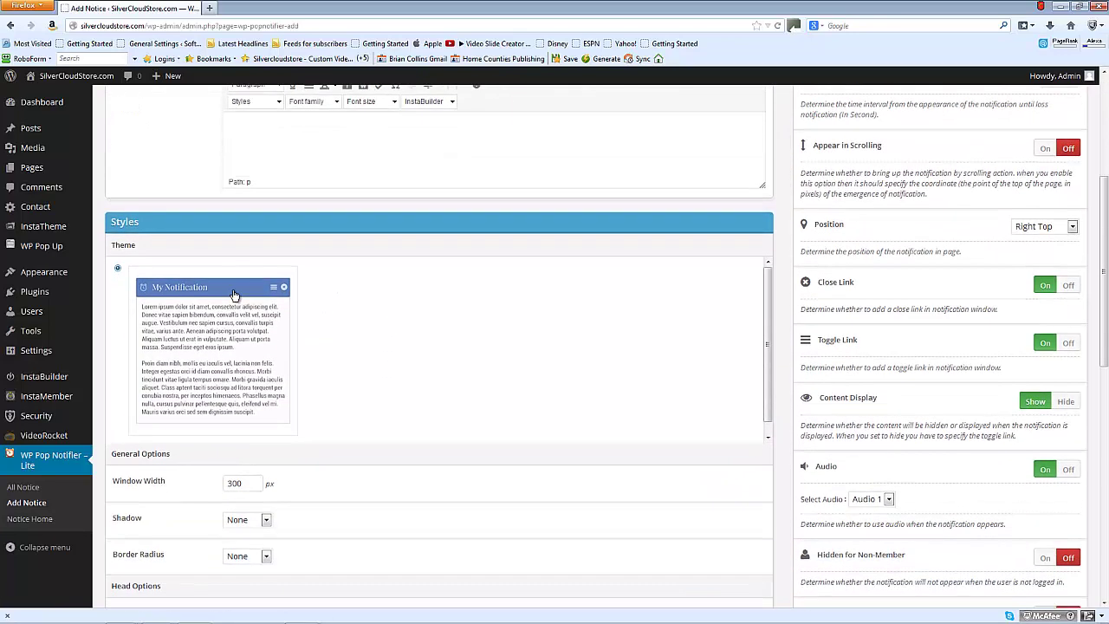
pyautogui.scroll(-1, 277, 323)
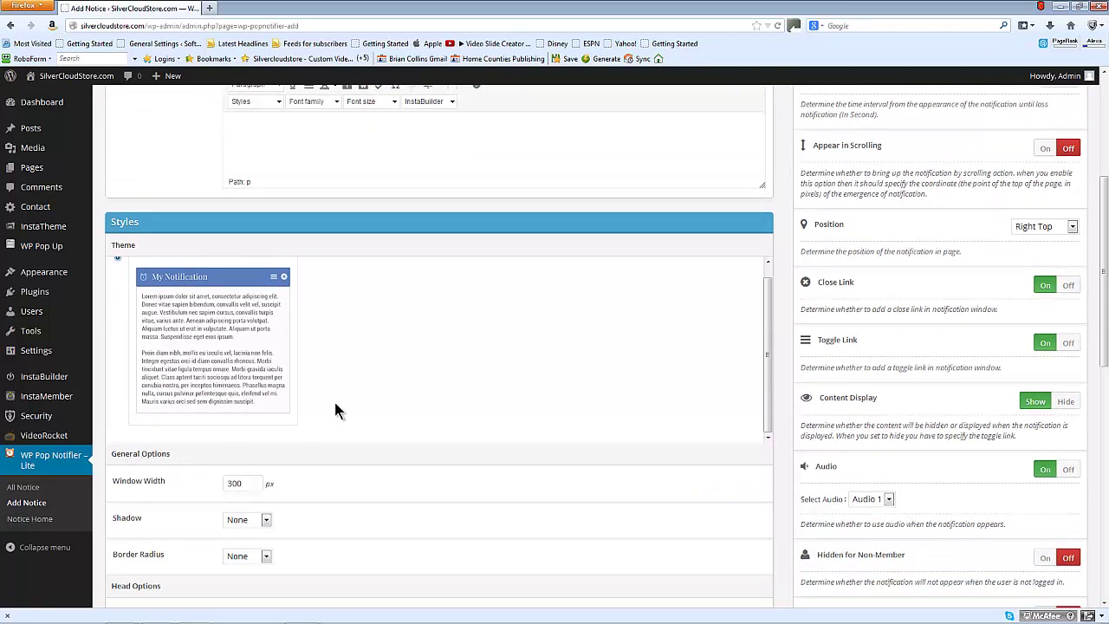
pyautogui.click(267, 520)
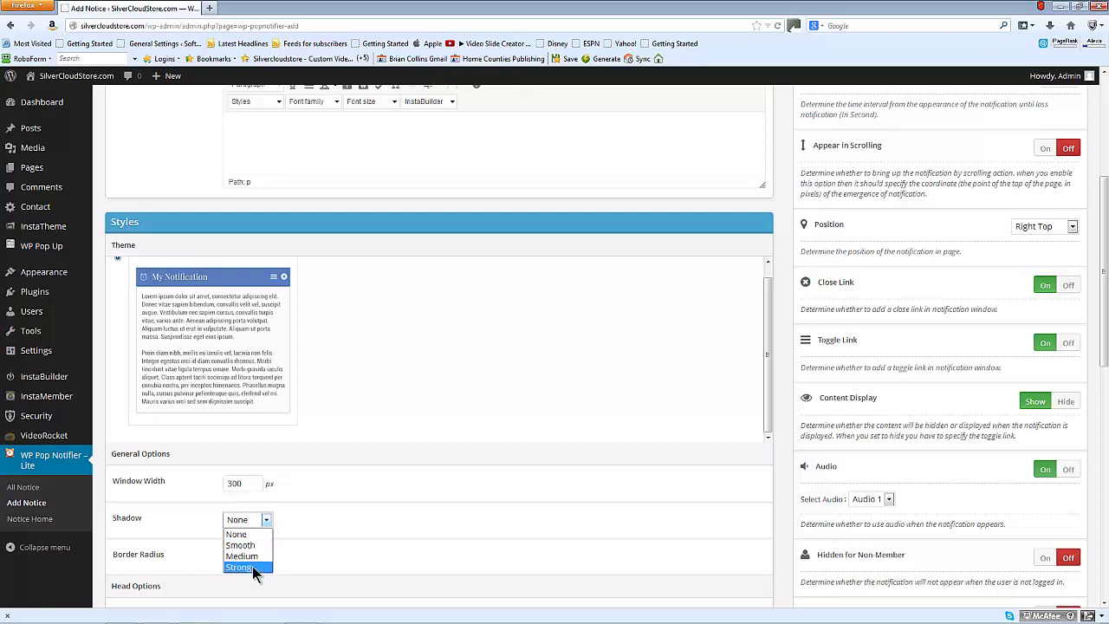
pyautogui.click(405, 514)
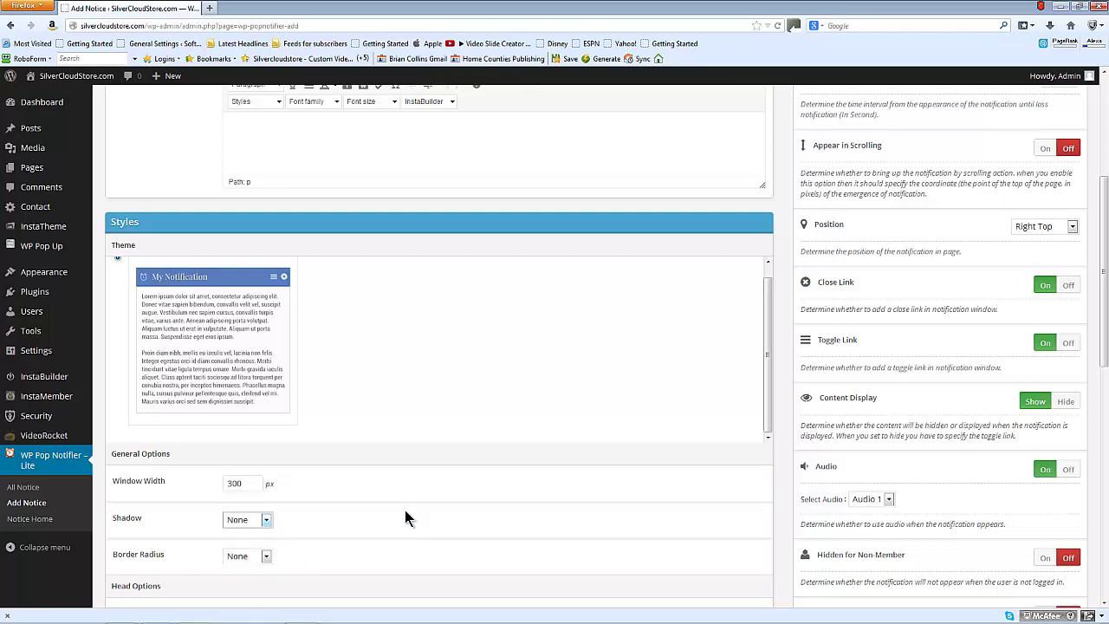
pyautogui.click(268, 556)
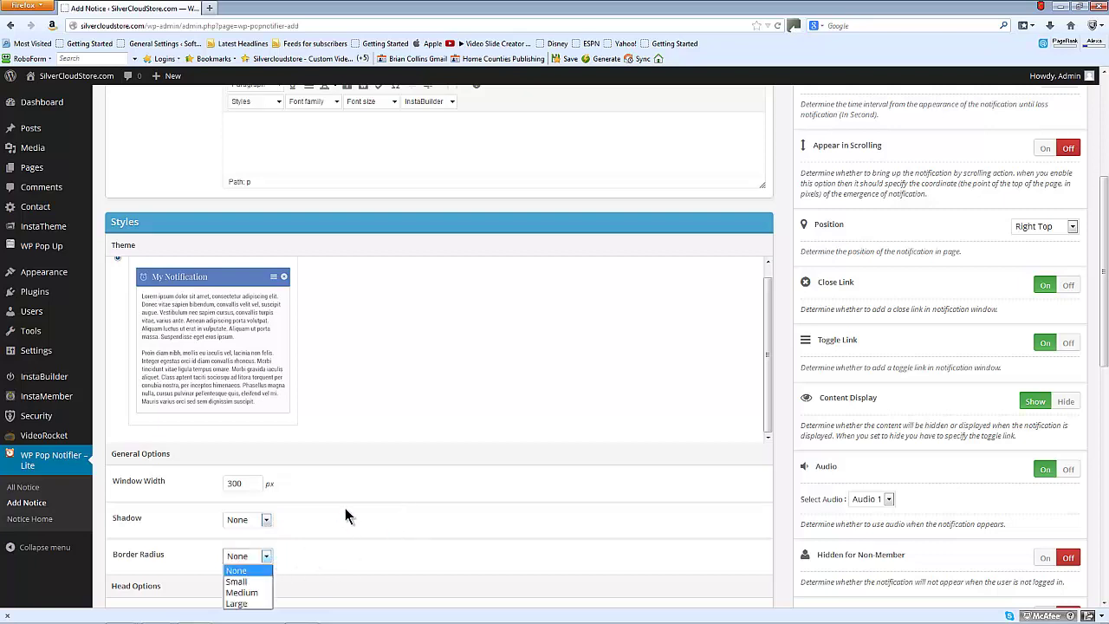
pyautogui.click(344, 508)
# - Review the Head Options and Content Box Options, including the left and close icons and the content font sizes
pyautogui.scroll(-2, 345, 507)
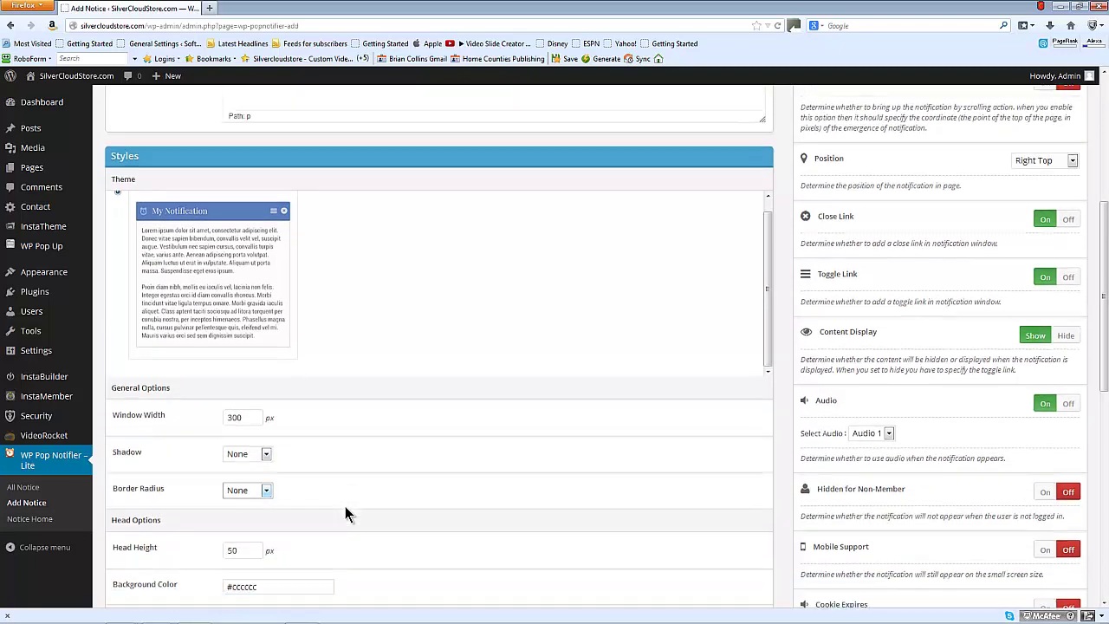
pyautogui.scroll(-2, 329, 514)
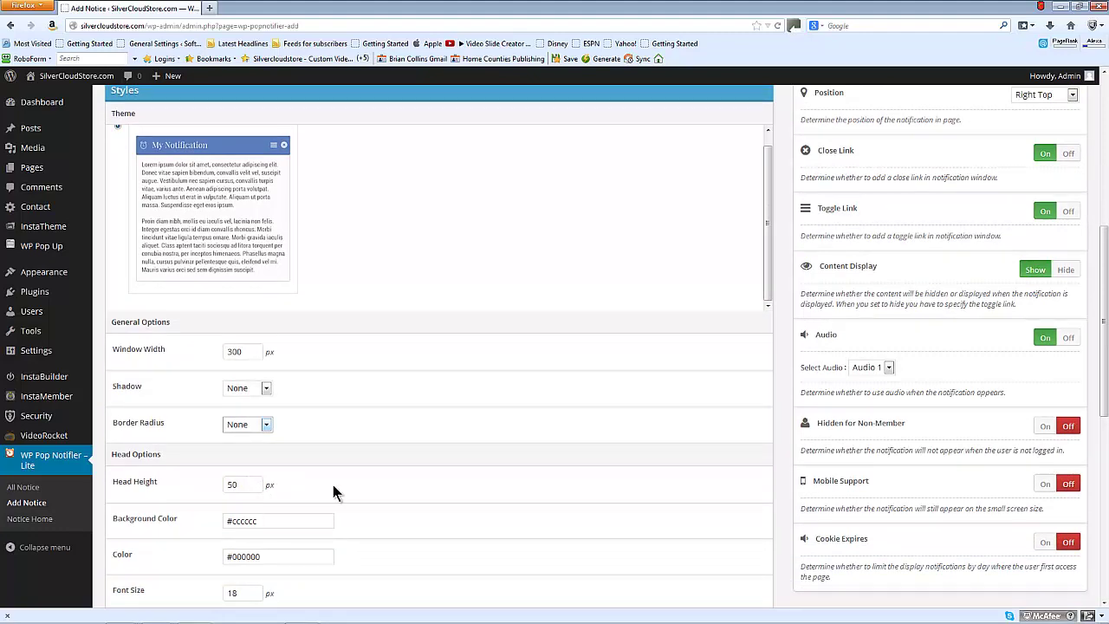
pyautogui.scroll(-4, 332, 480)
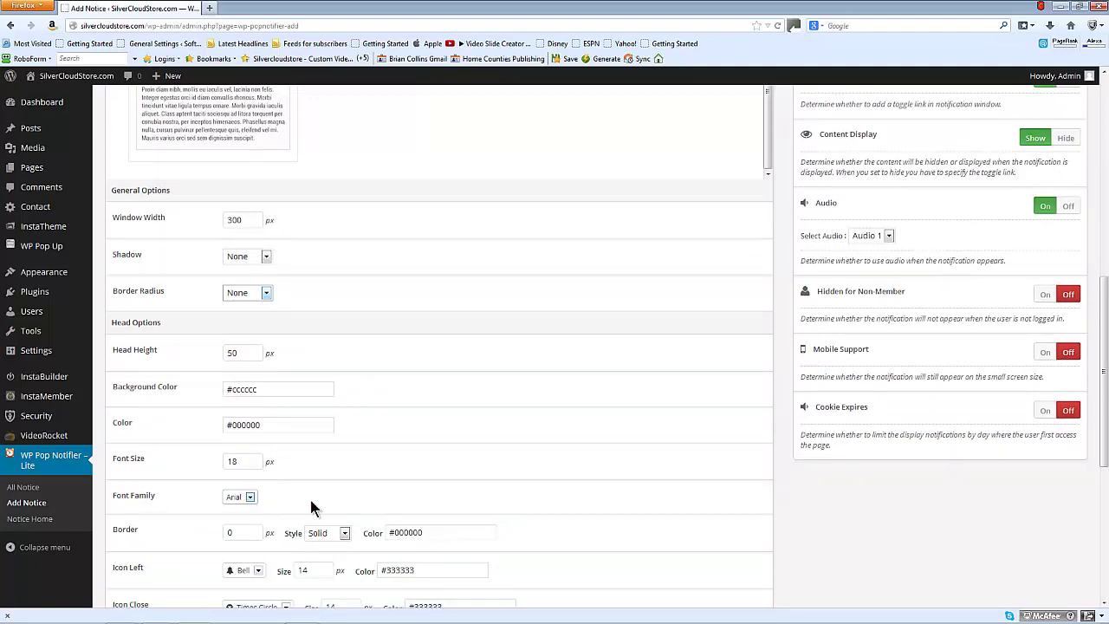
pyautogui.scroll(-3, 317, 505)
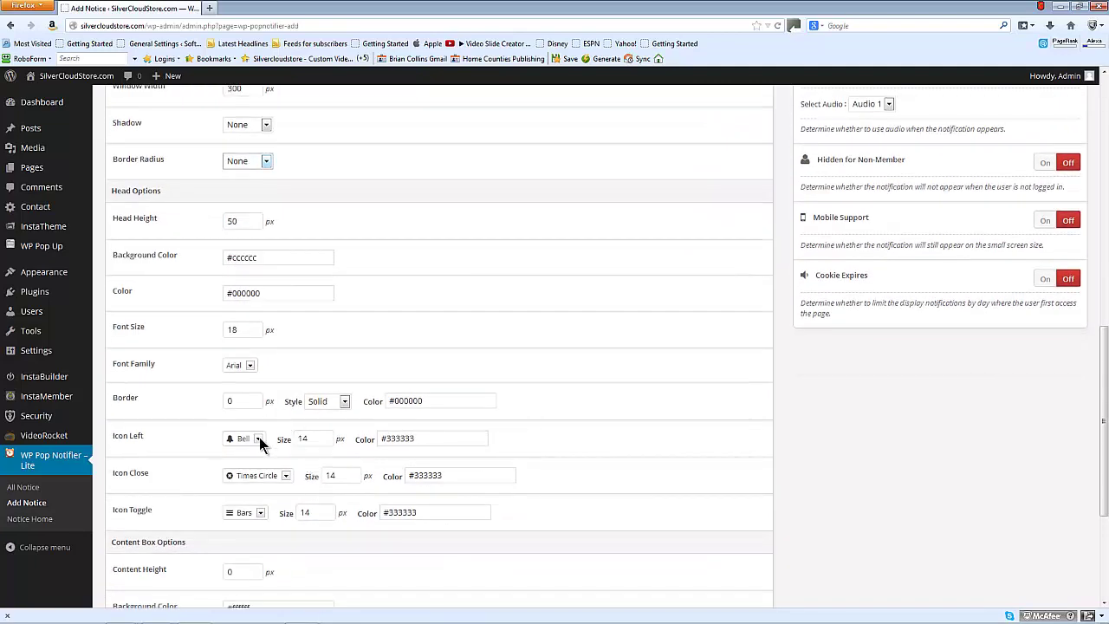
pyautogui.click(258, 439)
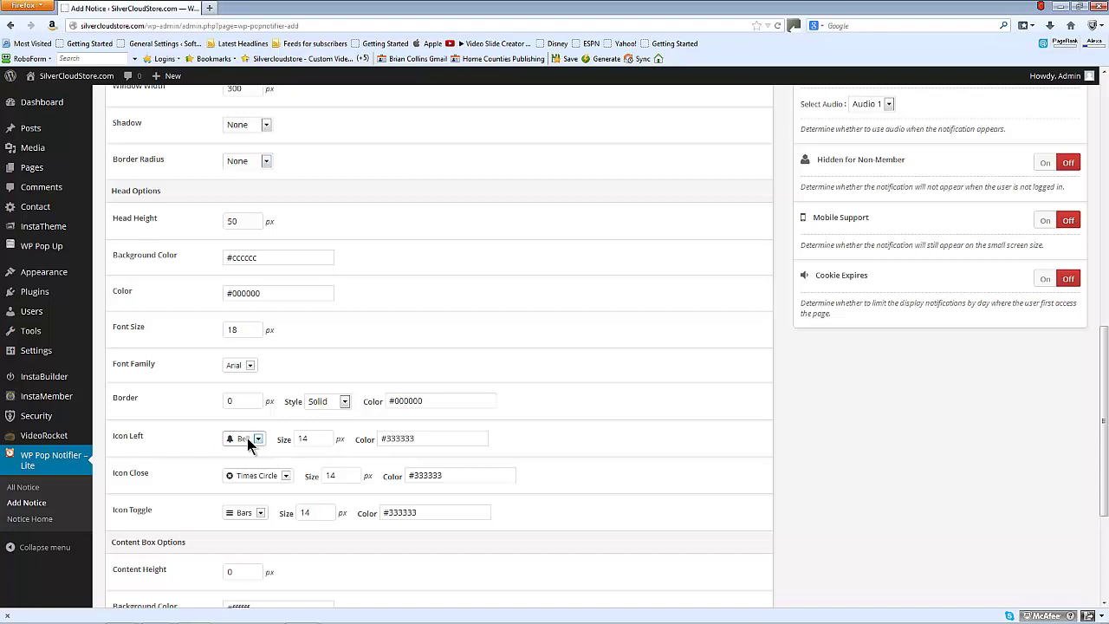
pyautogui.scroll(-2, 381, 443)
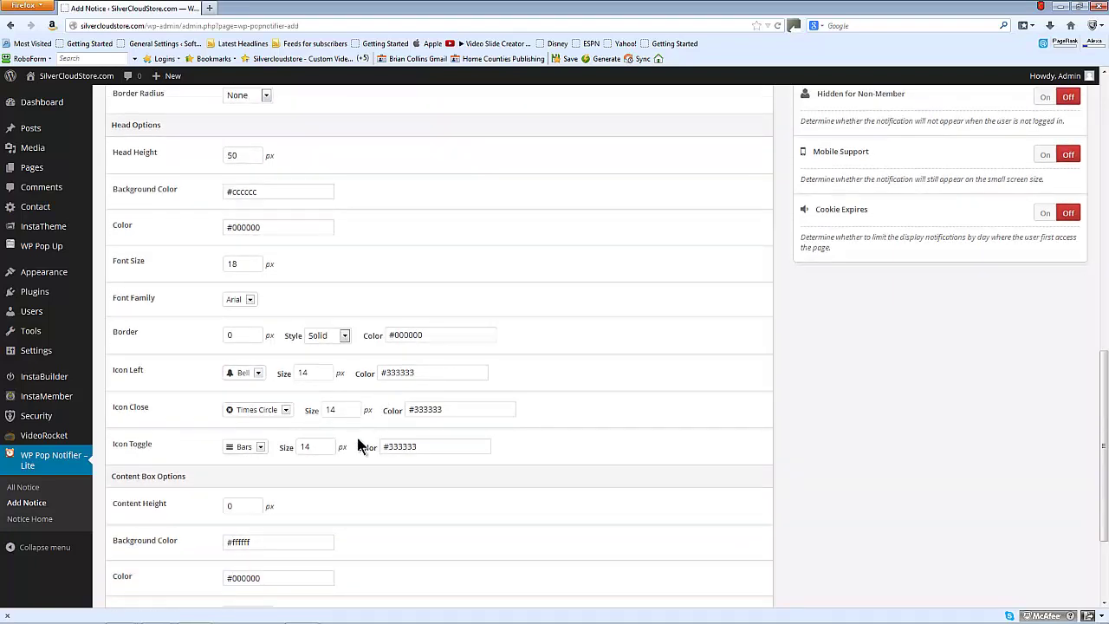
pyautogui.scroll(-1, 354, 438)
pyautogui.click(285, 344)
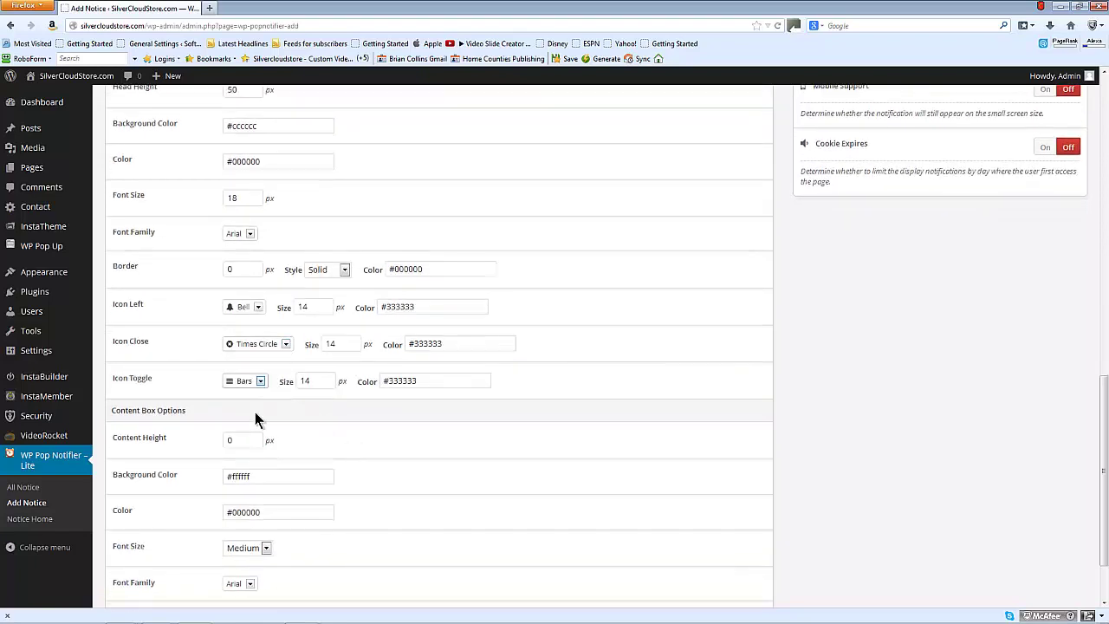
pyautogui.scroll(-1, 248, 460)
pyautogui.scroll(-1, 248, 466)
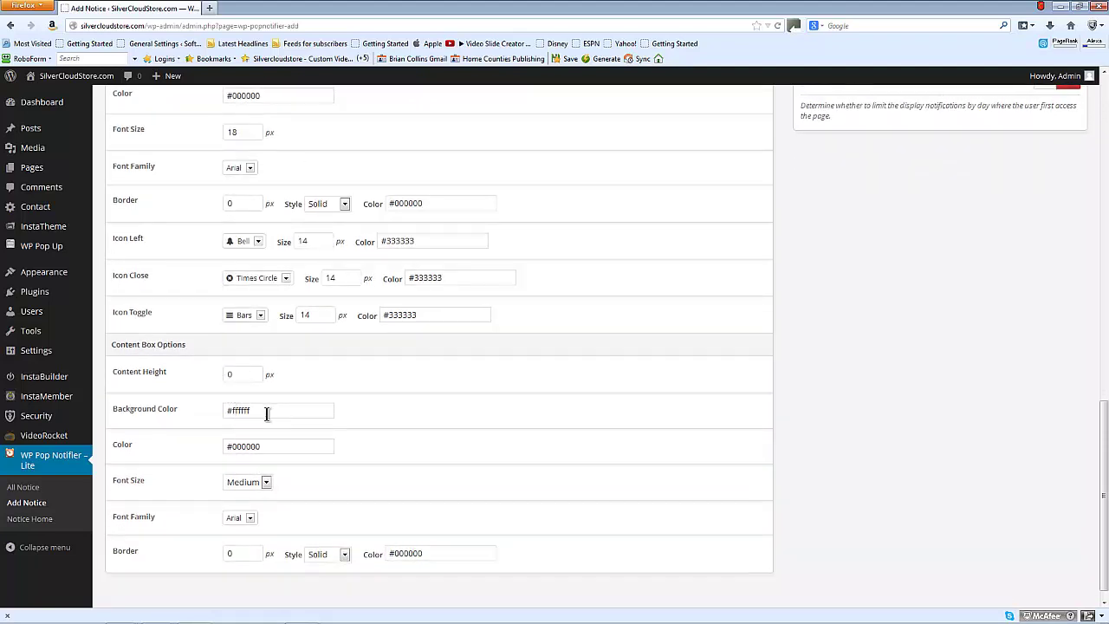
pyautogui.click(266, 483)
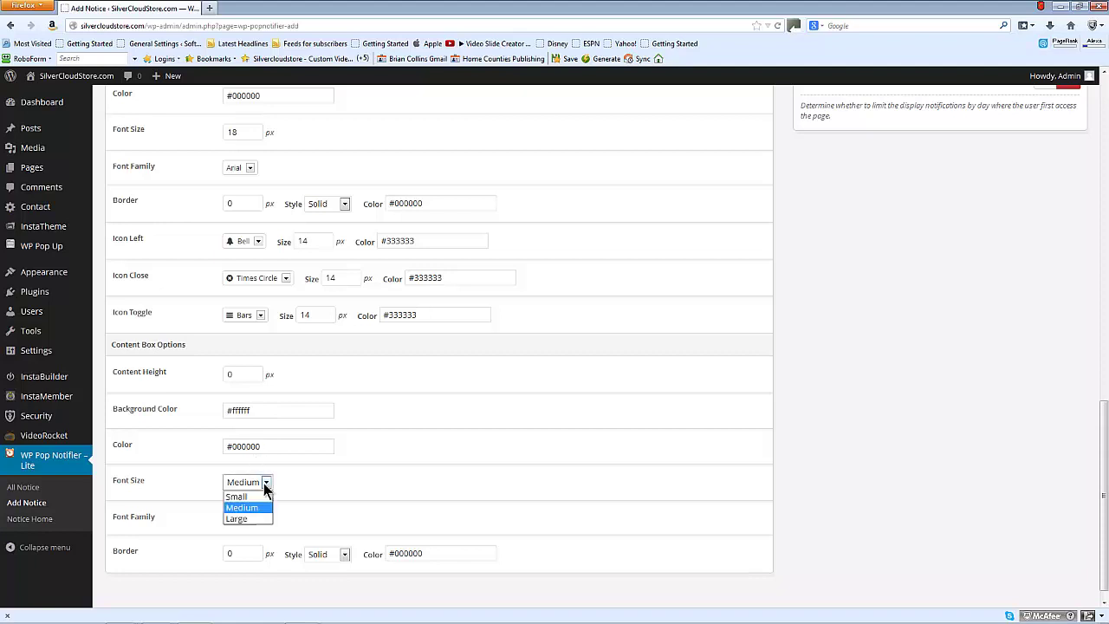
pyautogui.click(263, 483)
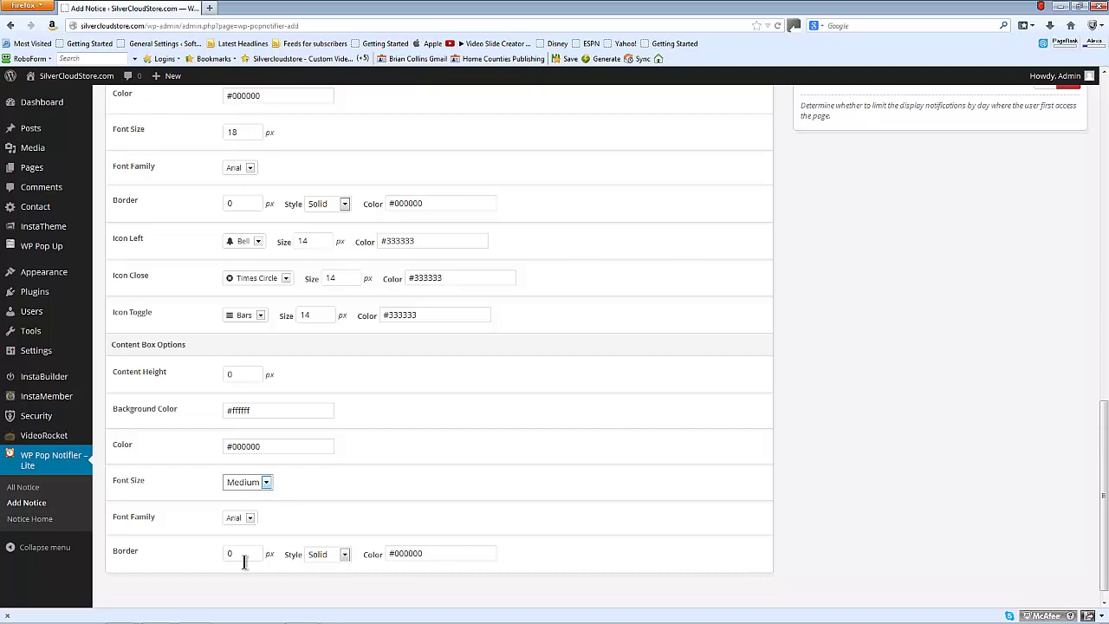
# - Review the notice's display settings, including the Position and Audio choices and the Mobile Support and Cookie Expires options
pyautogui.scroll(5, 589, 464)
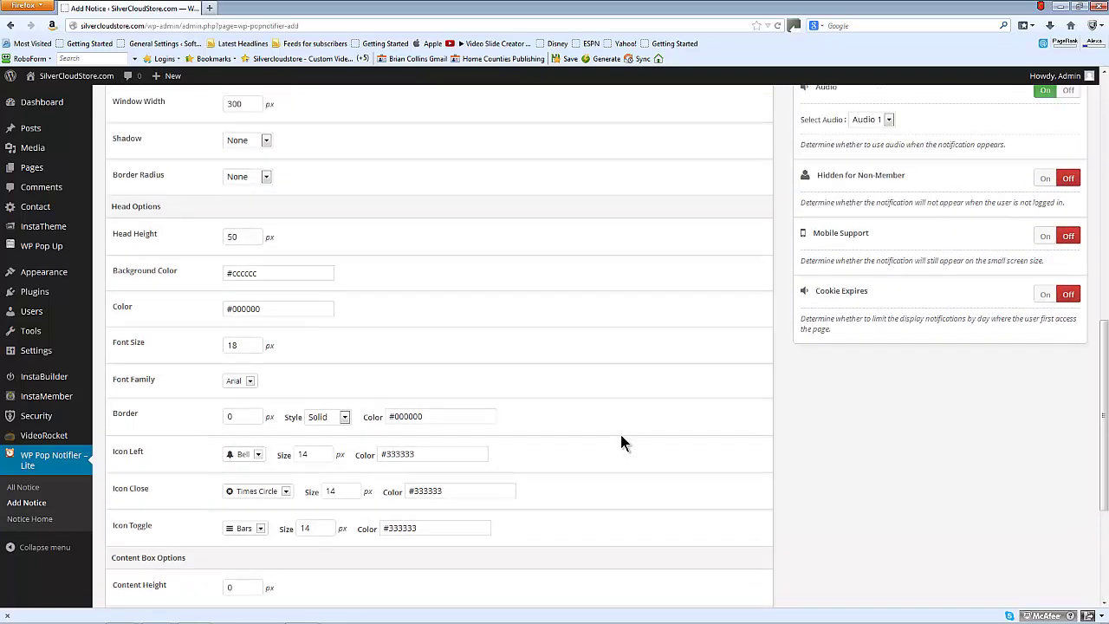
pyautogui.scroll(10, 621, 440)
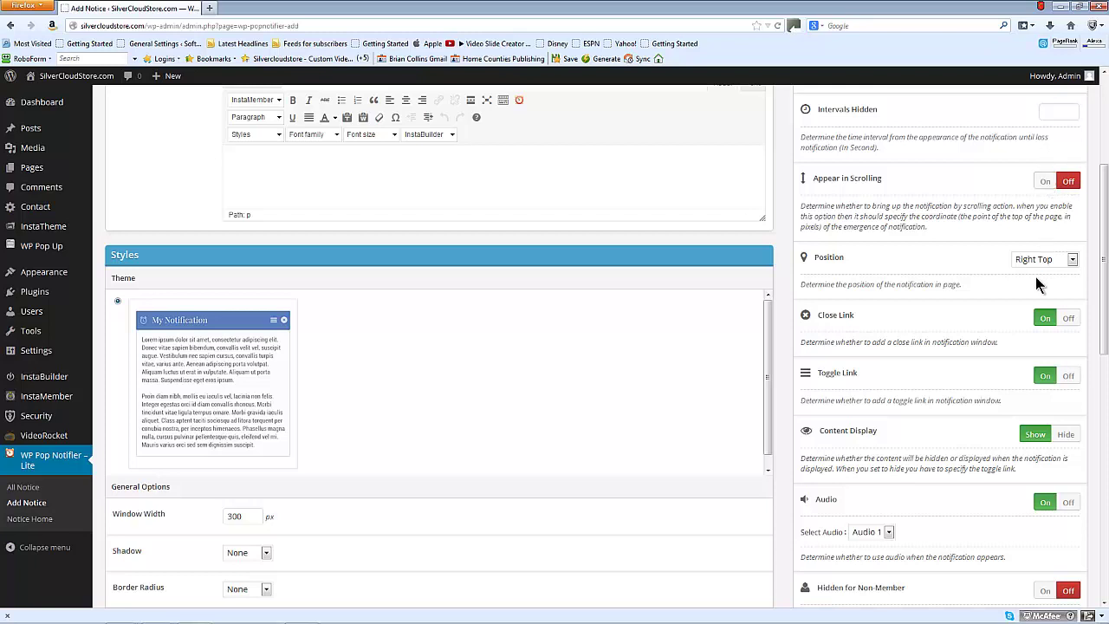
pyautogui.click(1072, 261)
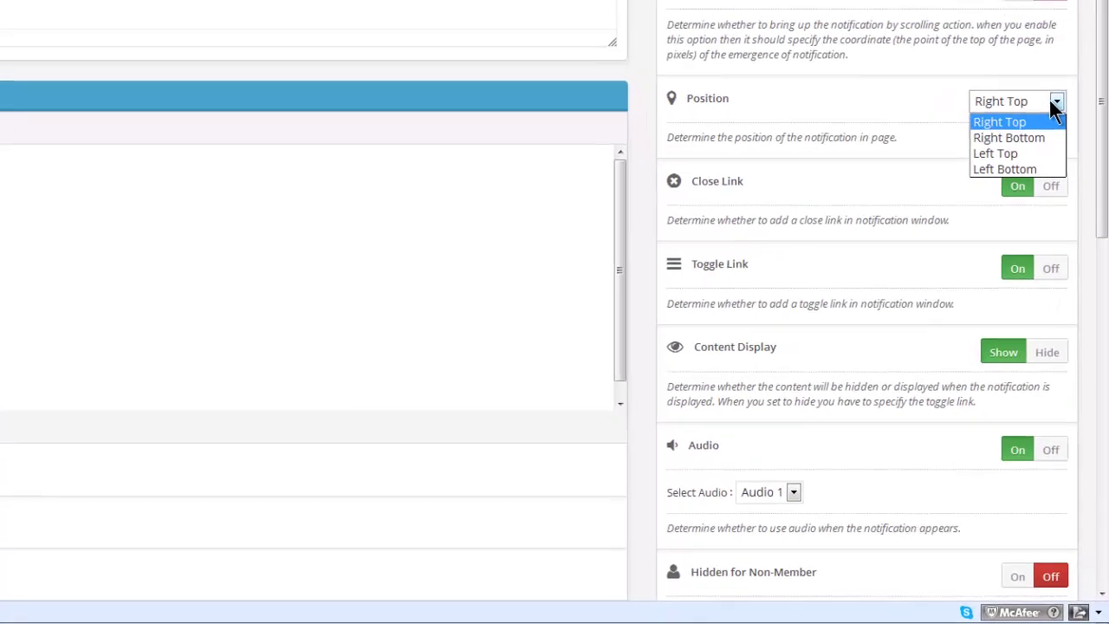
pyautogui.click(1067, 258)
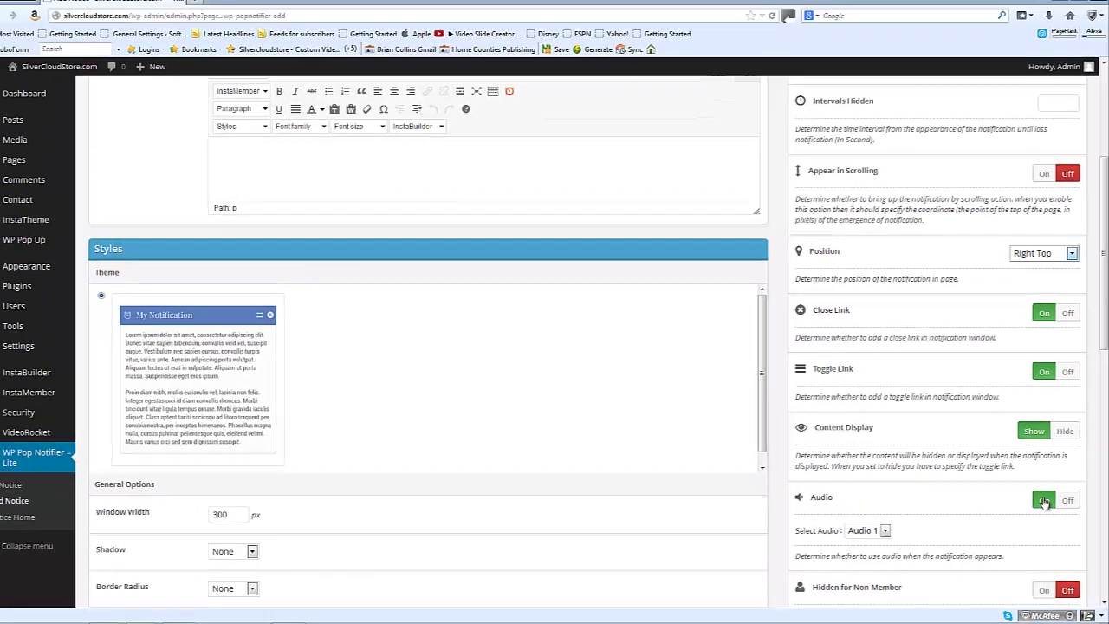
pyautogui.scroll(-3, 1034, 481)
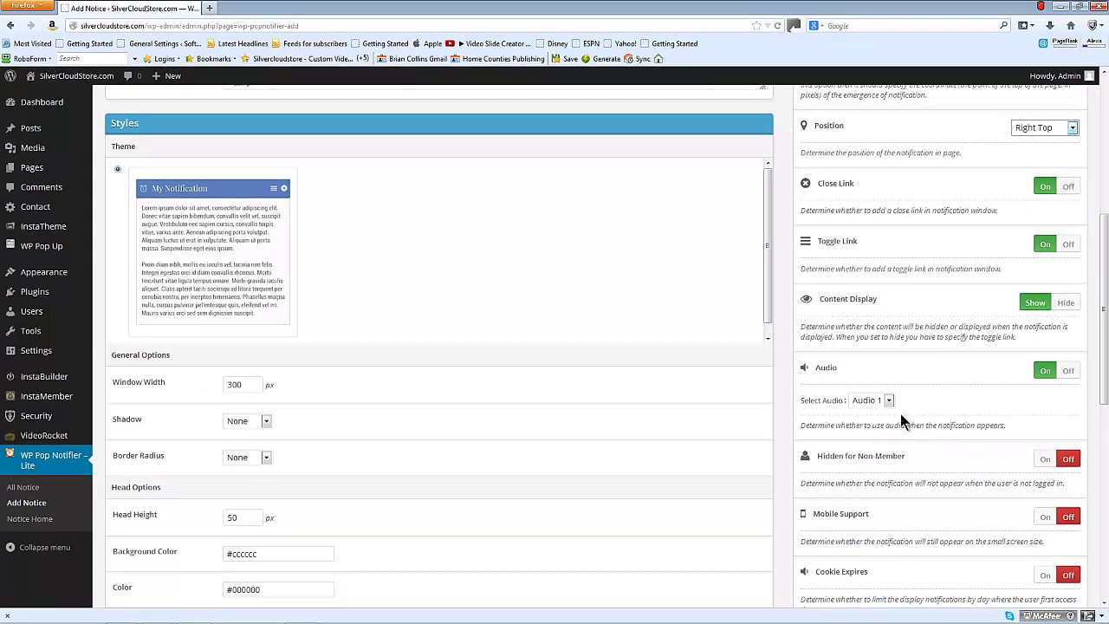
pyautogui.click(889, 401)
pyautogui.click(890, 409)
pyautogui.scroll(-3, 1005, 414)
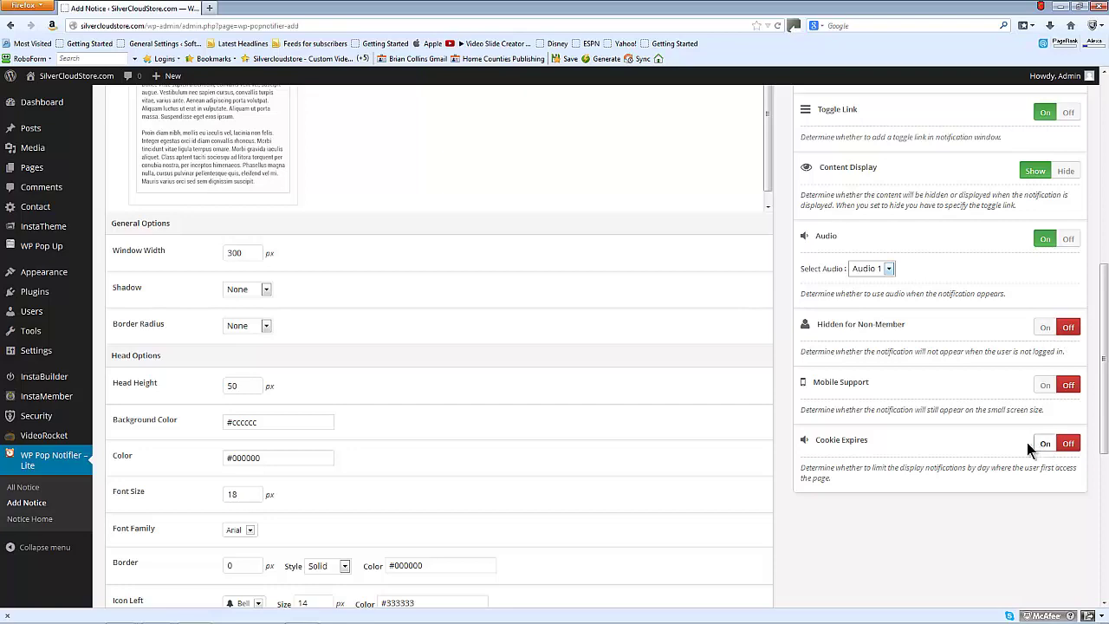
# - Open the post "WP Lite Version Download and Installation" for editing and examine its WP Pop Notifier section
pyautogui.scroll(6, 926, 429)
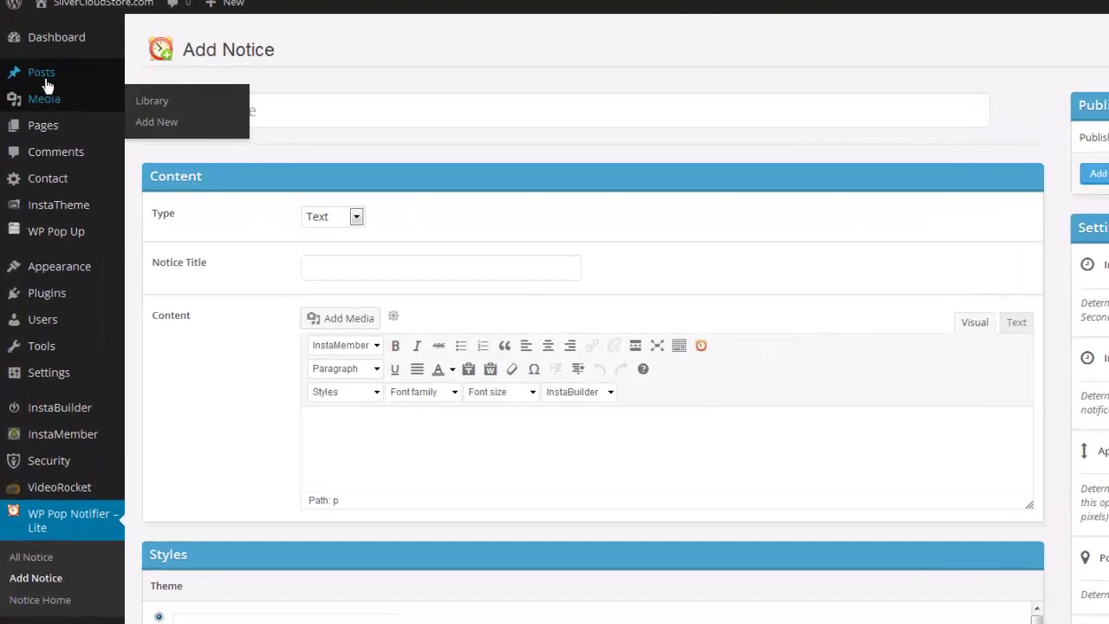
pyautogui.moveTo(35, 137)
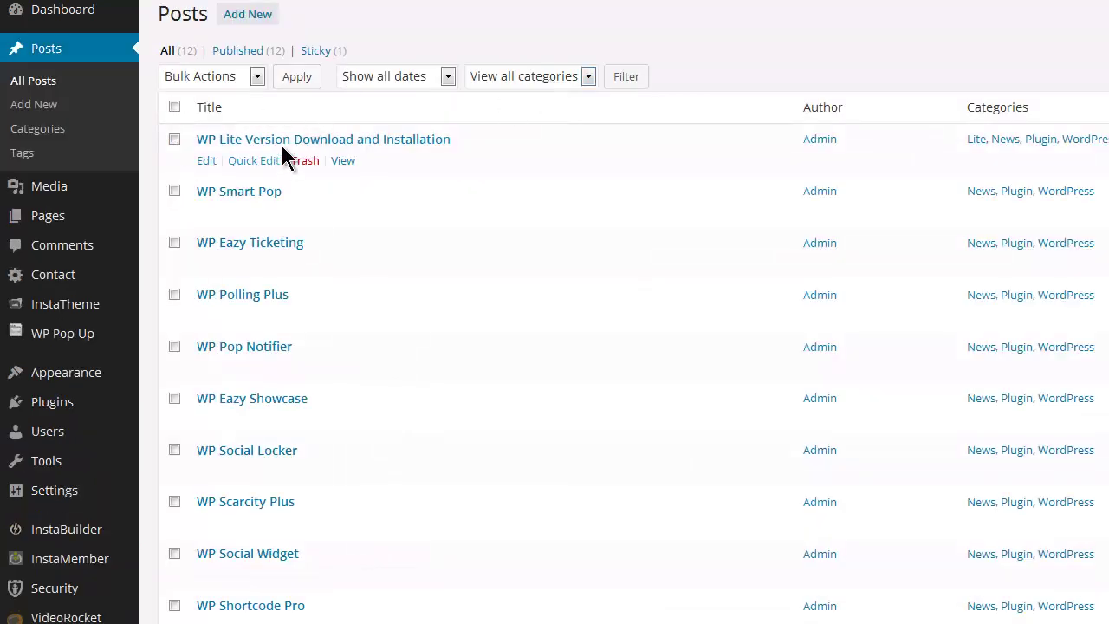
pyautogui.click(284, 149)
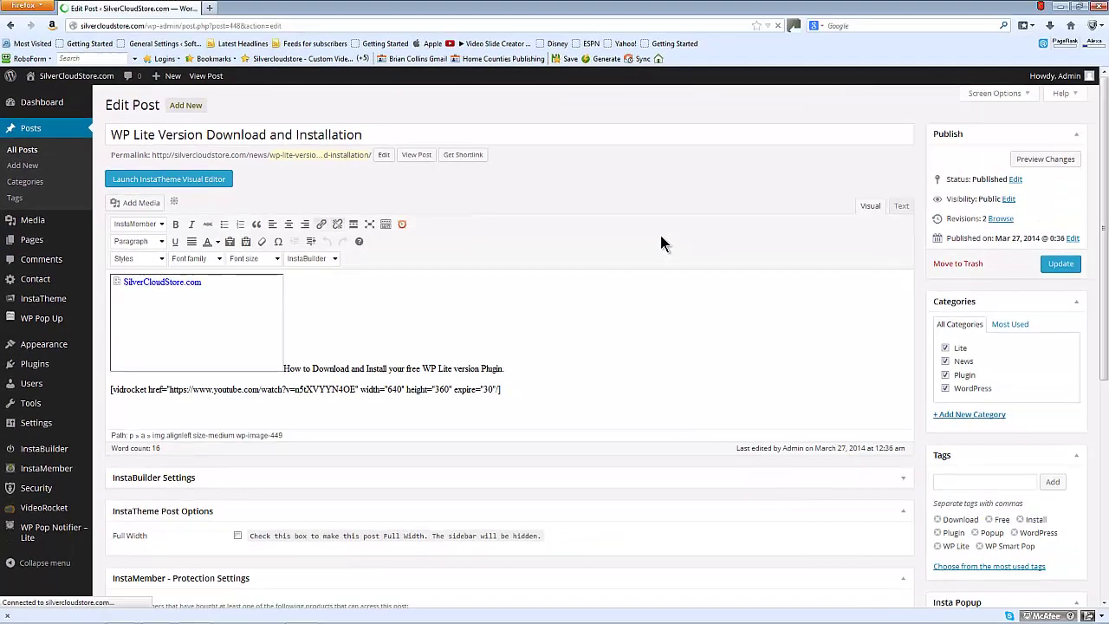
pyautogui.scroll(-6, 659, 232)
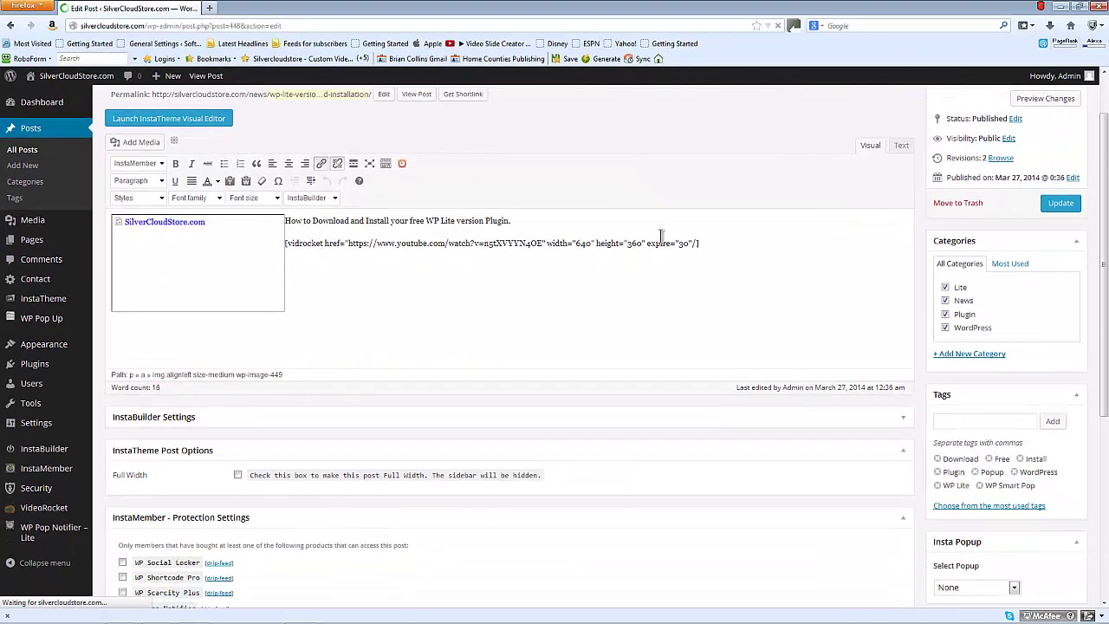
pyautogui.scroll(-1, 659, 232)
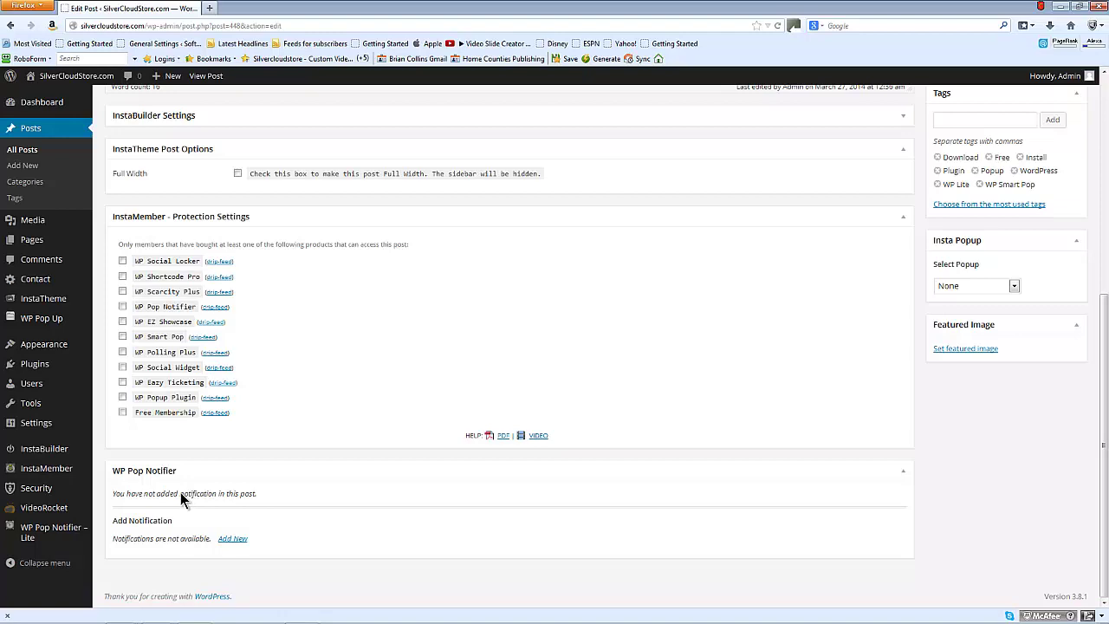
# - Open the notification button dialog from the post's content editor and review the available Button Design styles
pyautogui.scroll(2, 182, 477)
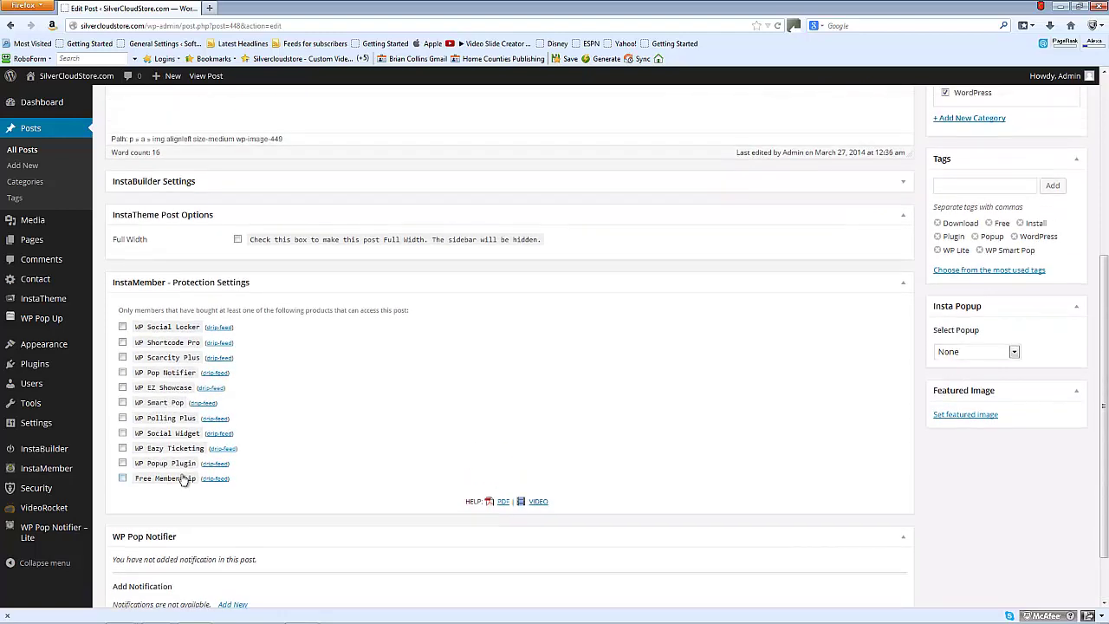
pyautogui.scroll(5, 184, 480)
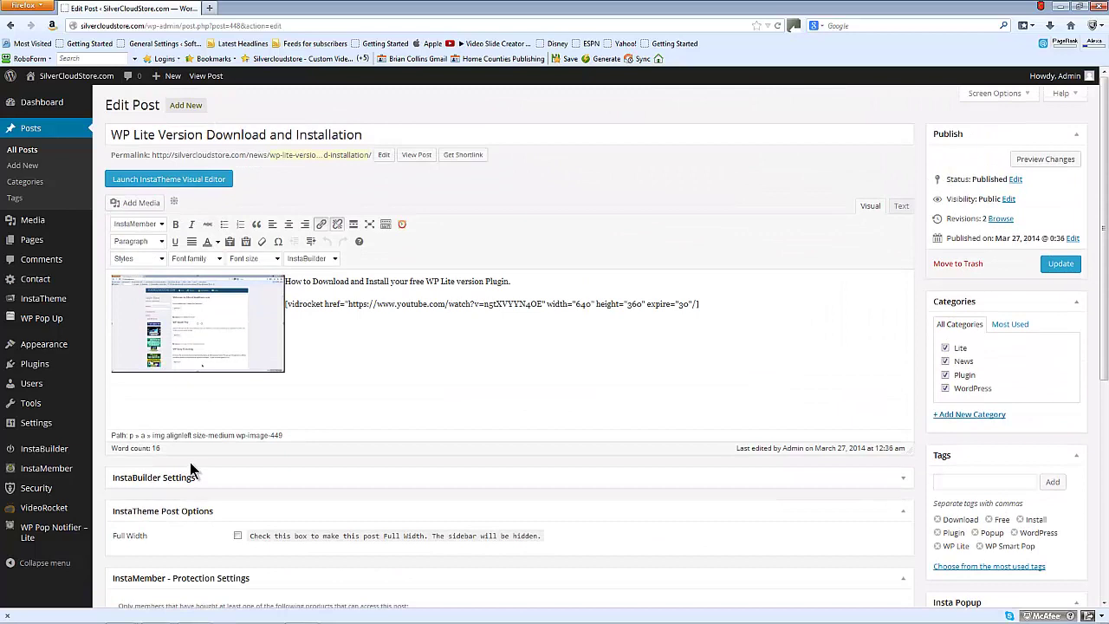
pyautogui.click(402, 227)
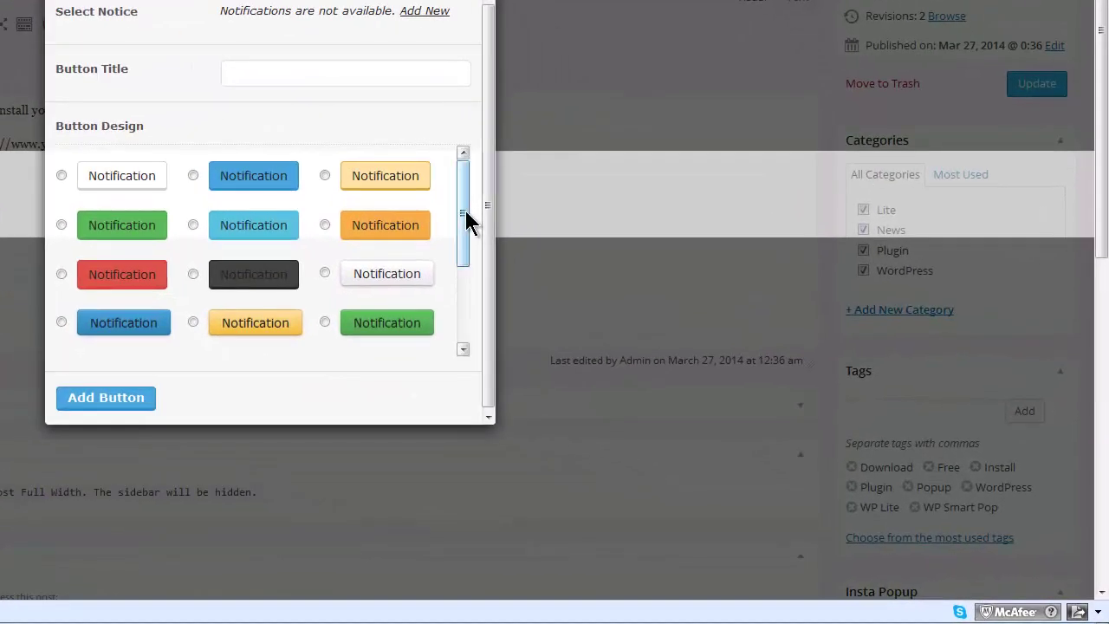
pyautogui.moveTo(548, 267); pyautogui.dragTo(543, 375)
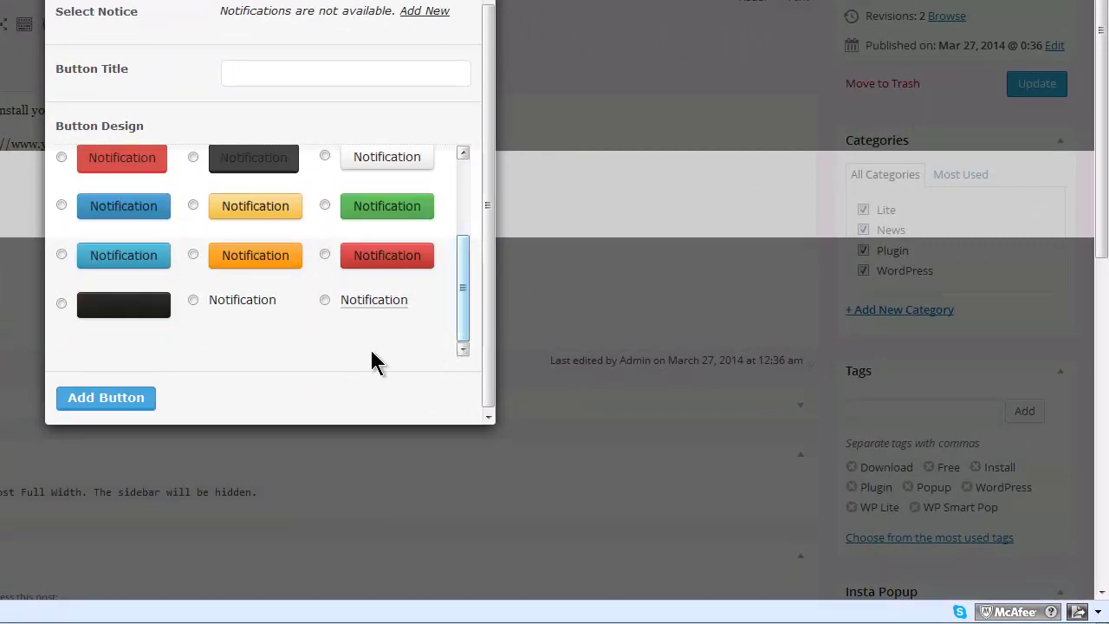